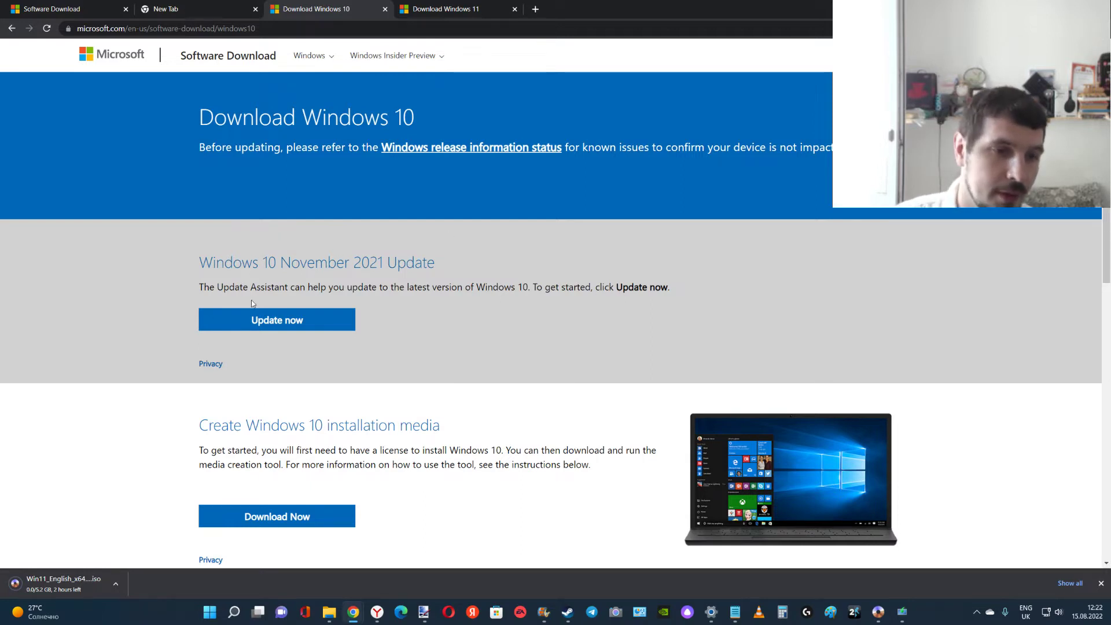
scroll(263, 328, "down", 1)
scroll(262, 330, "up", 1)
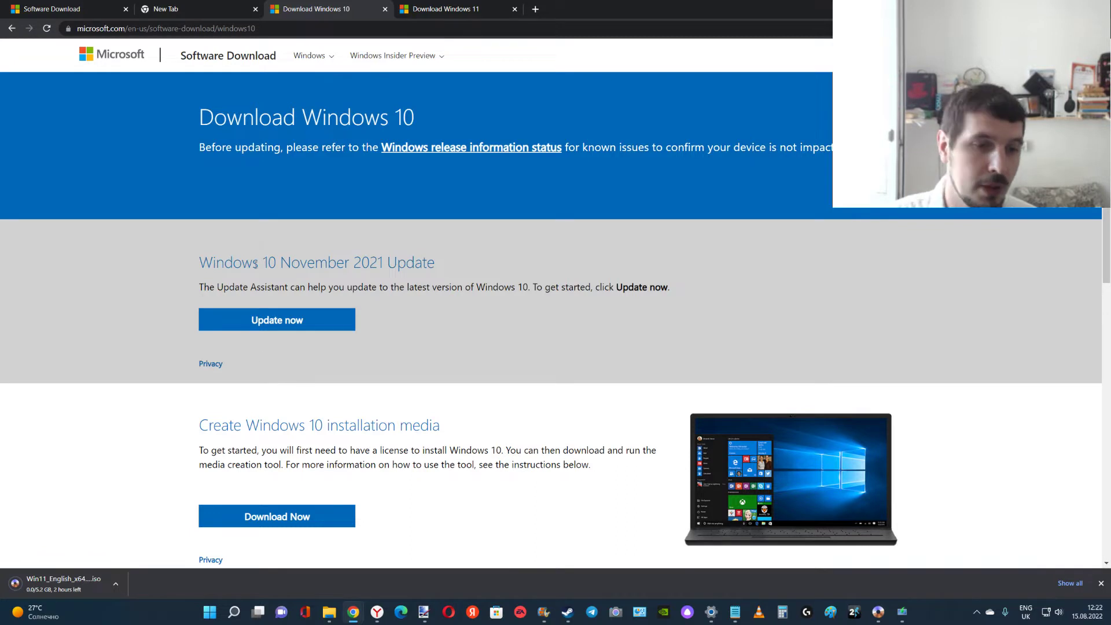
scroll(262, 329, "down", 1)
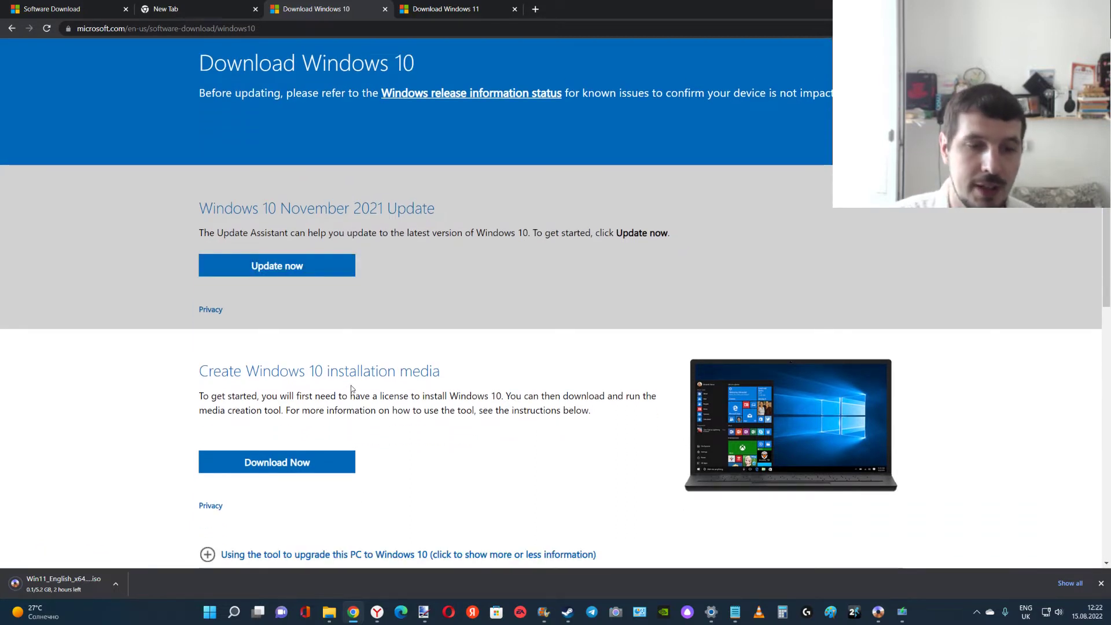
Download the Windows 10 Media Creation Tool and run it, allowing it to make changes
left_click(271, 469)
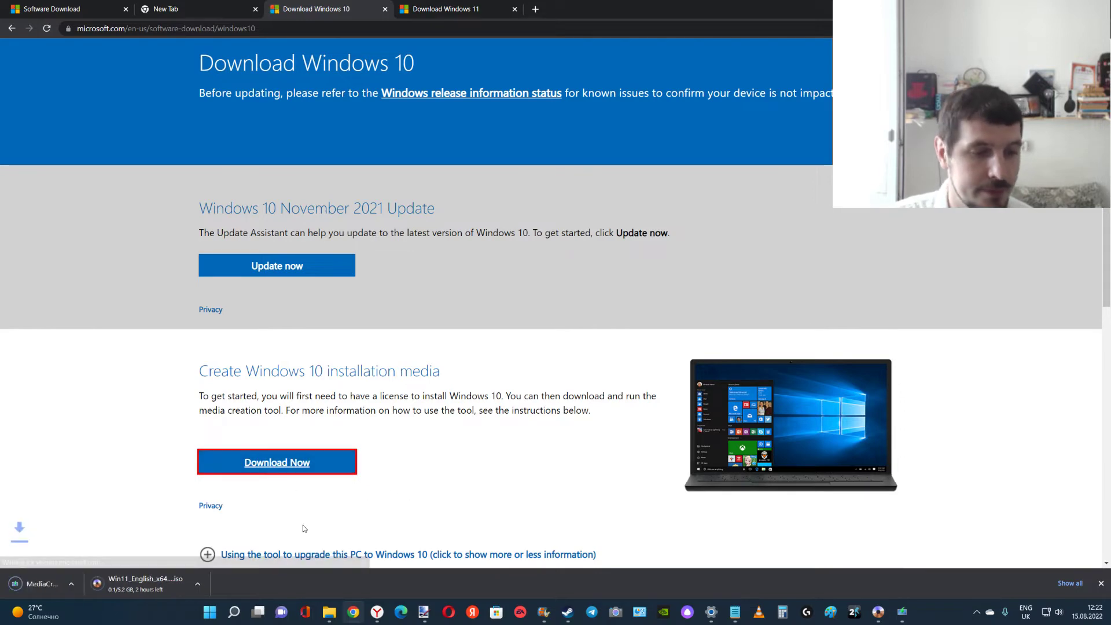
left_click(38, 583)
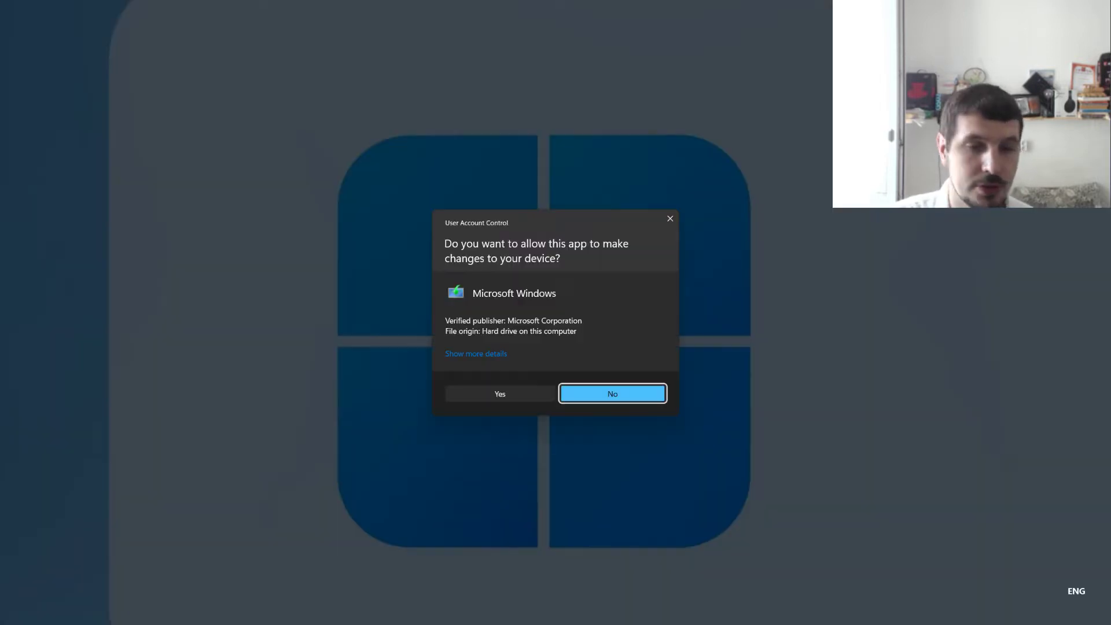
key("alt+y")
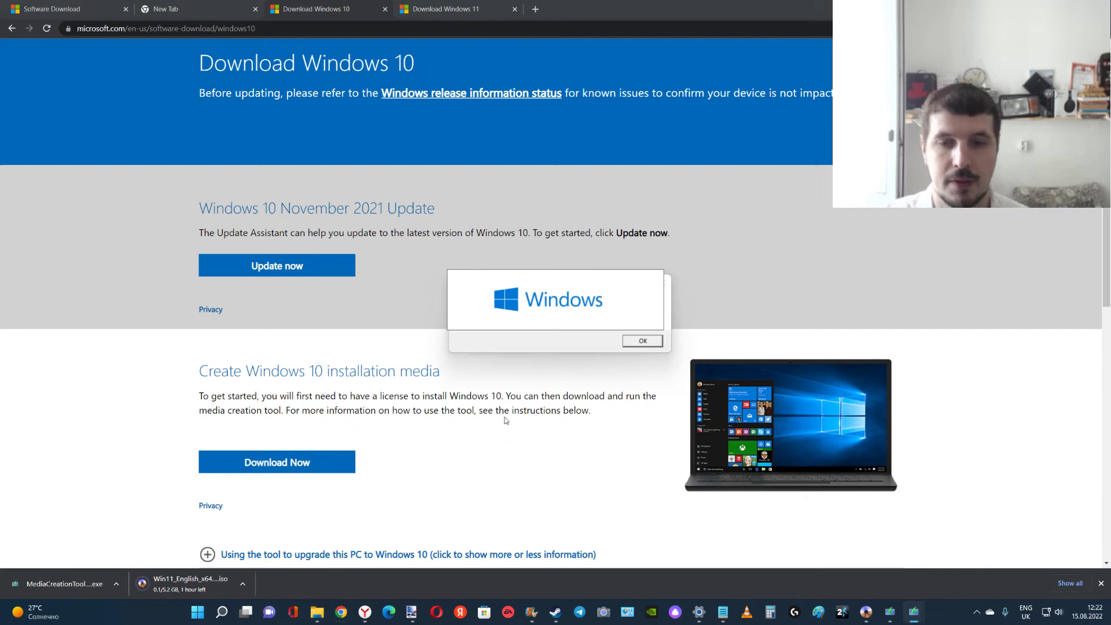
Quit the running Windows 11 download and relaunch the Windows 10 tool
left_click(890, 612)
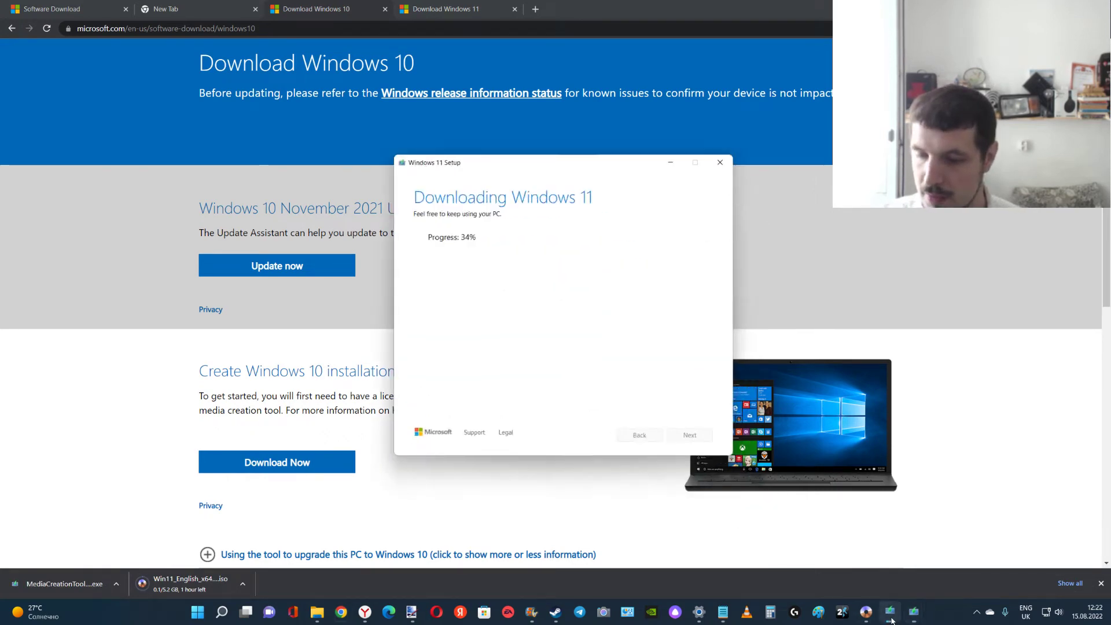
left_click(715, 152)
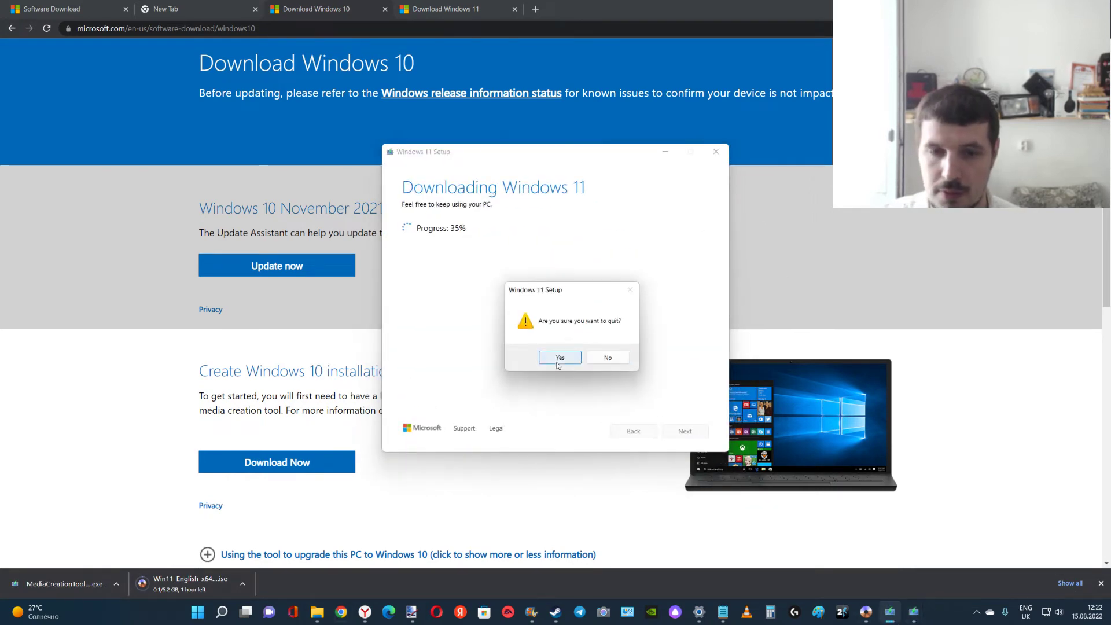
left_click(561, 363)
left_click(890, 613)
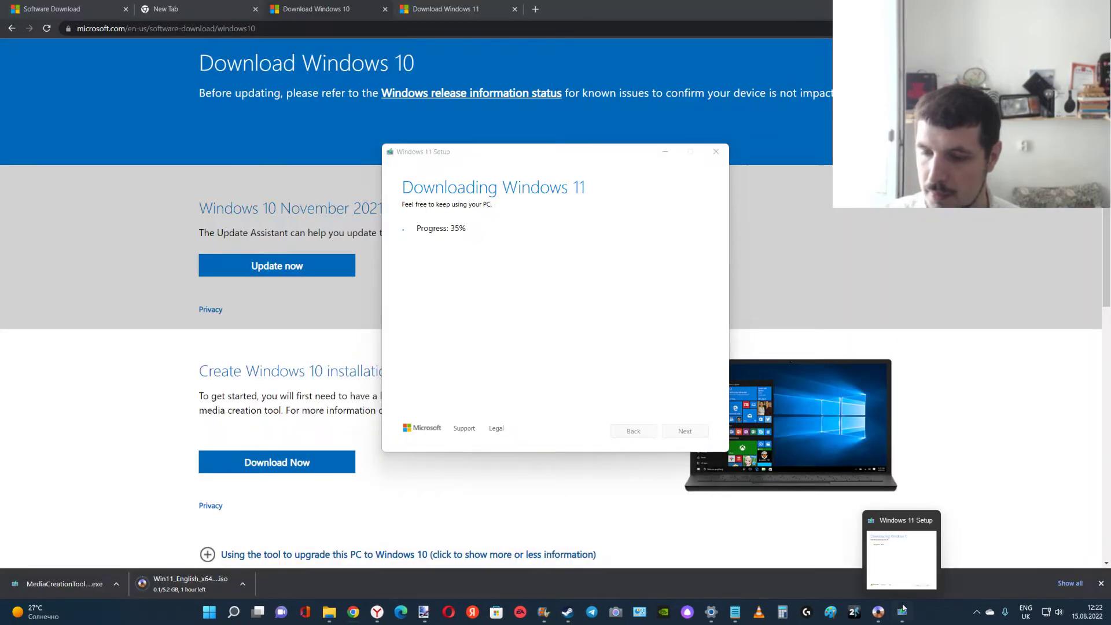
left_click(890, 611)
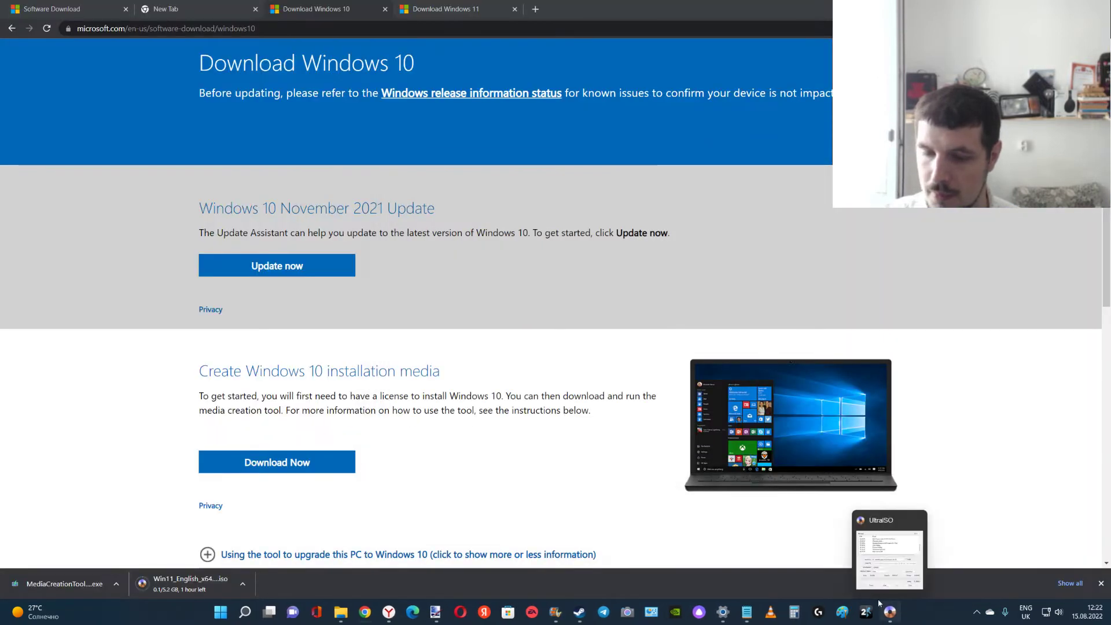
left_click(308, 463)
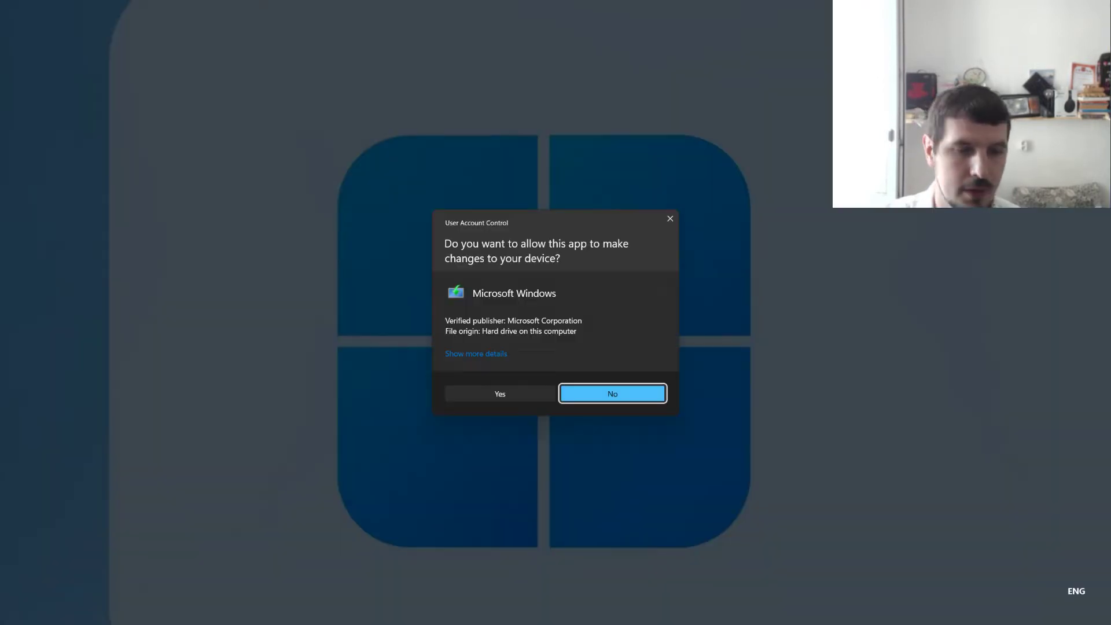
Allow the Windows 10 tool's changes, let setup prepare, and accept the licence terms
left_click(613, 393)
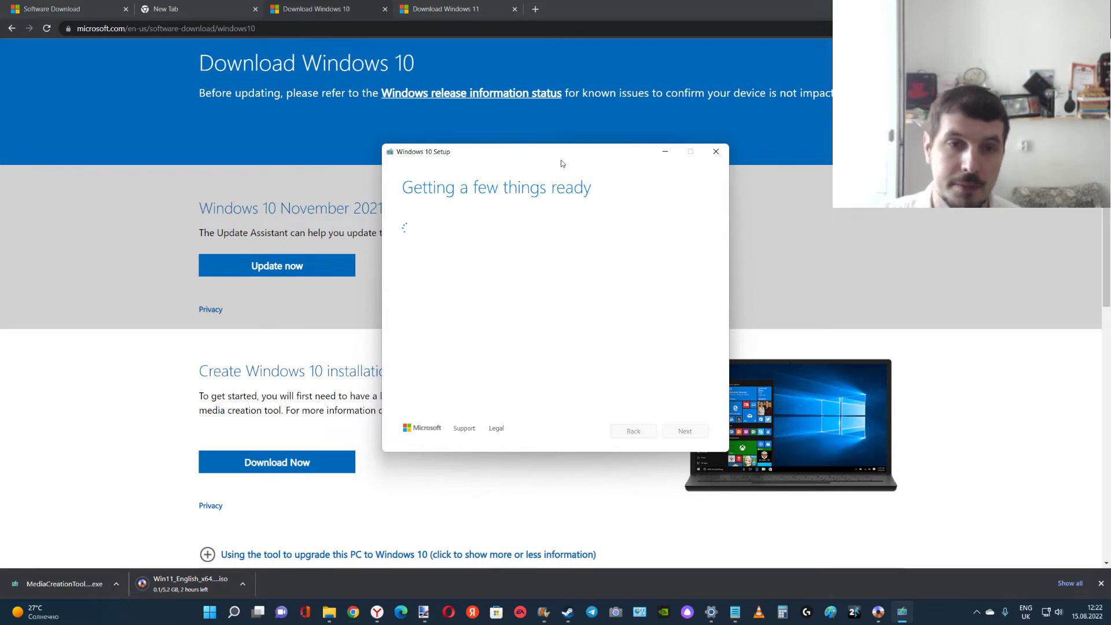
left_click_drag(556, 160, 543, 192)
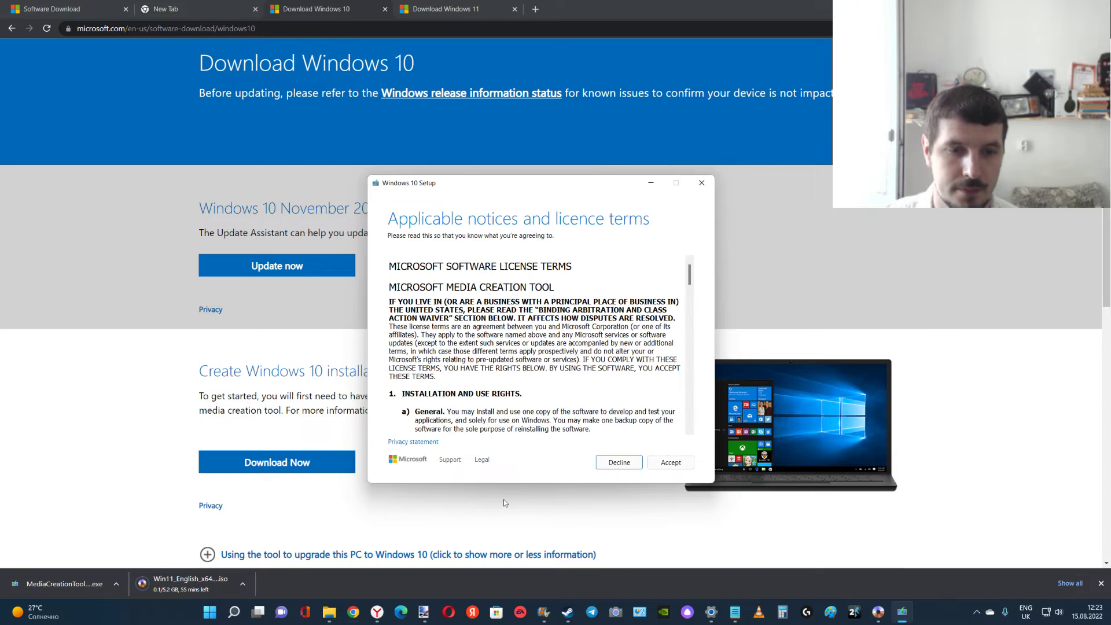
left_click(670, 462)
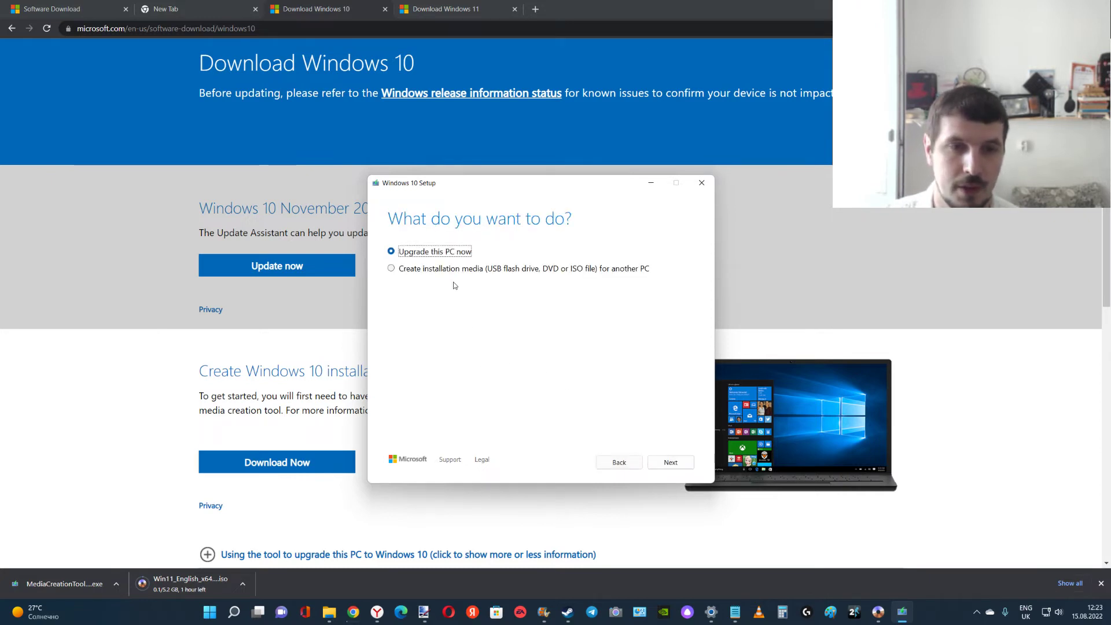
Choose 'Create installation media', untick recommended options, and pick English (United States)
left_click(418, 270)
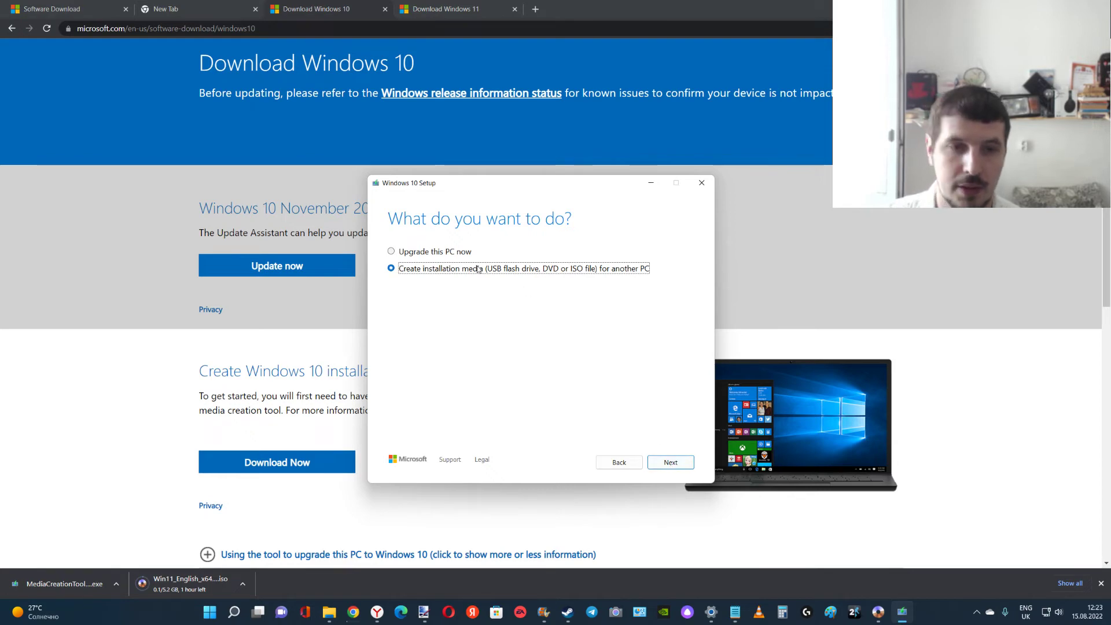
left_click(670, 461)
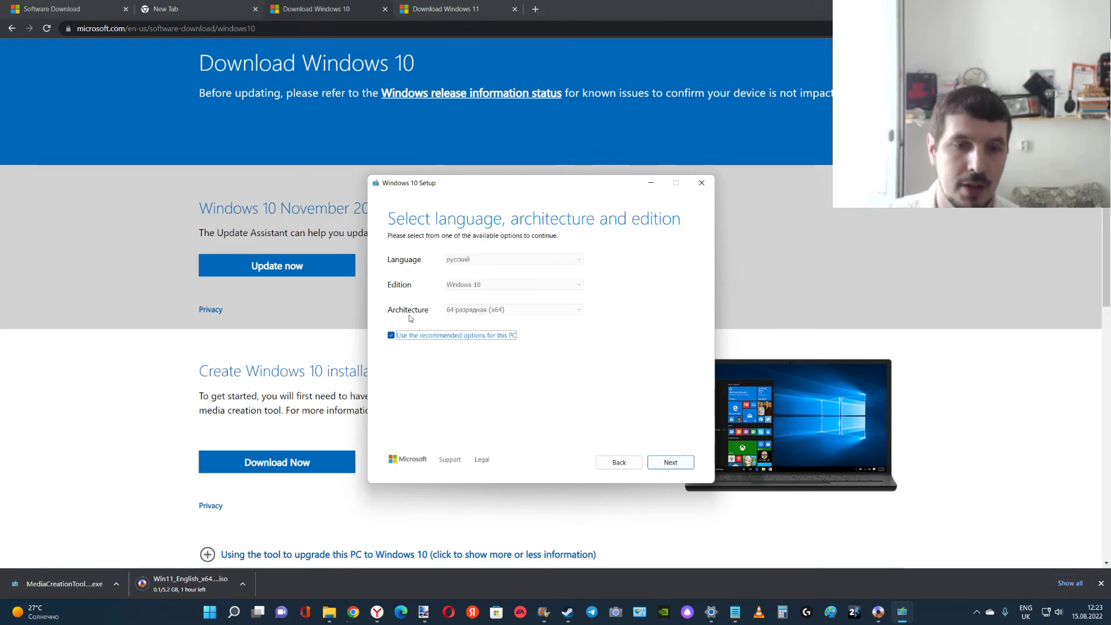
left_click(390, 335)
left_click(513, 259)
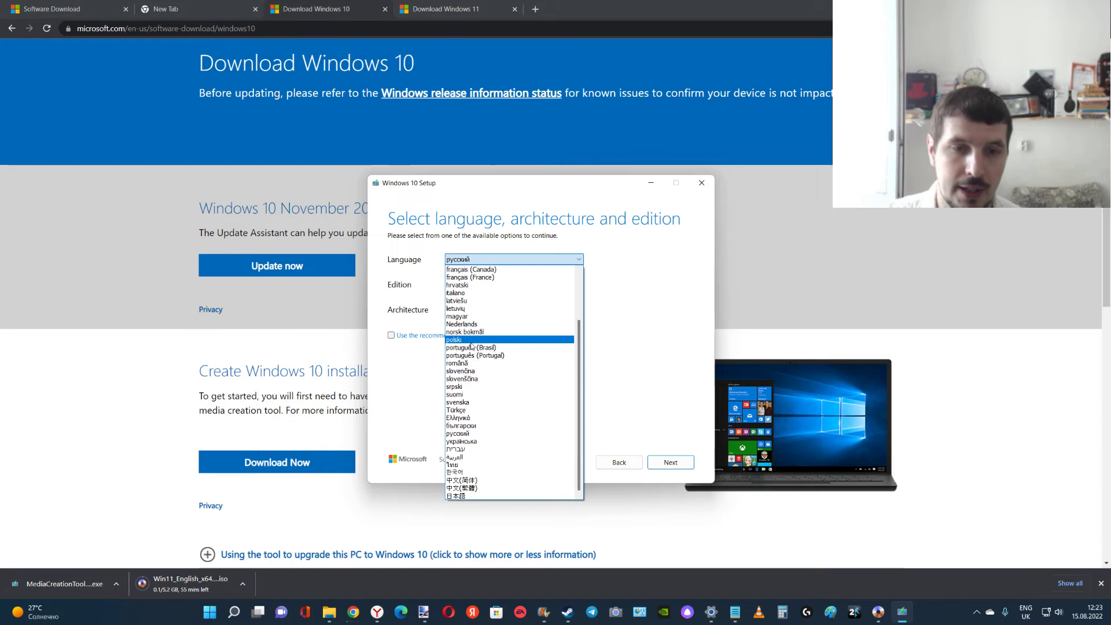
scroll(473, 344, "up", 4)
left_click(486, 311)
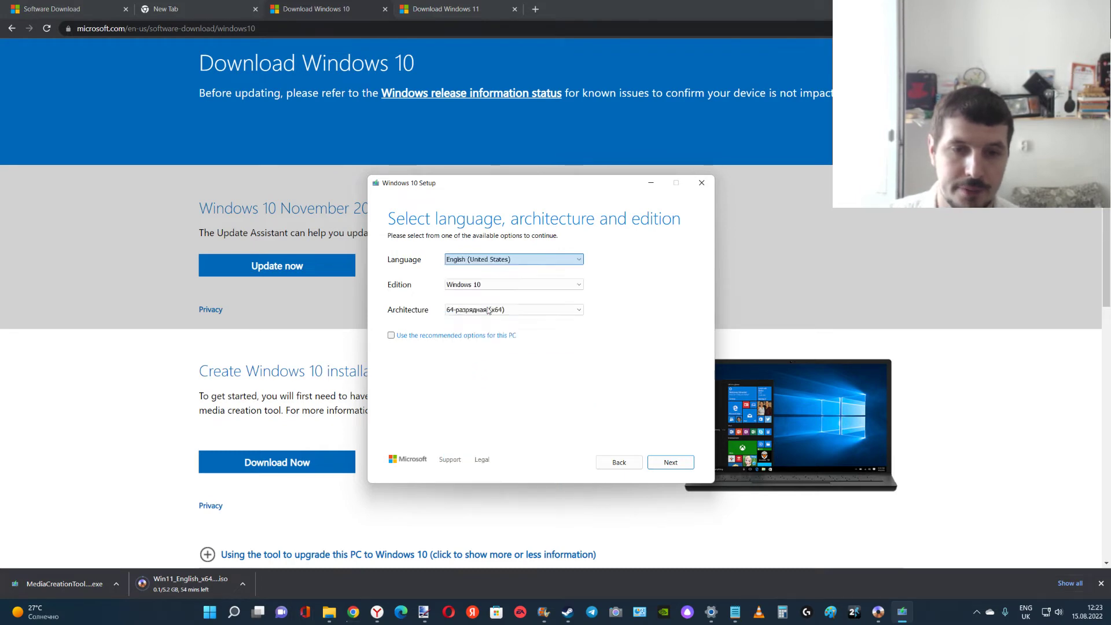
left_click(670, 462)
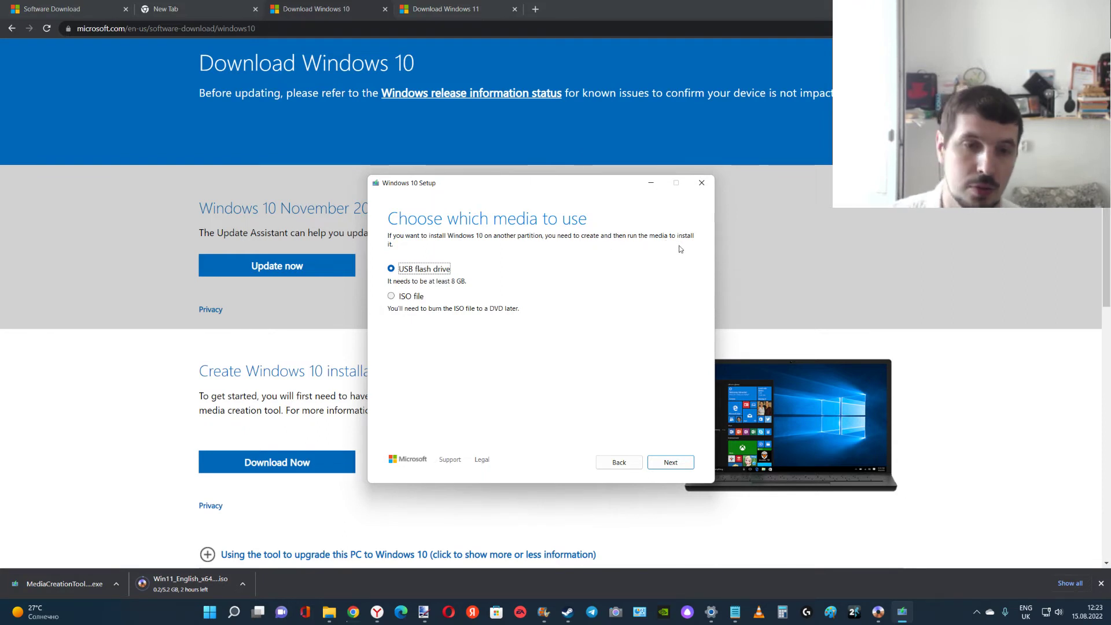
Try ISO file as the media type, then switch back to USB flash drive
left_click(391, 297)
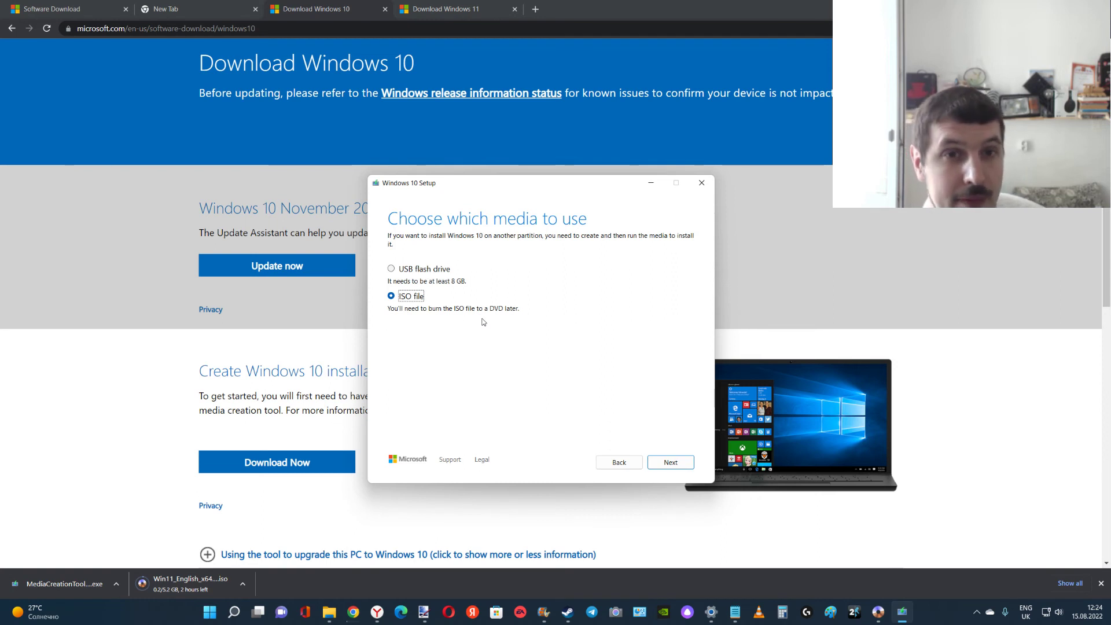
left_click(432, 271)
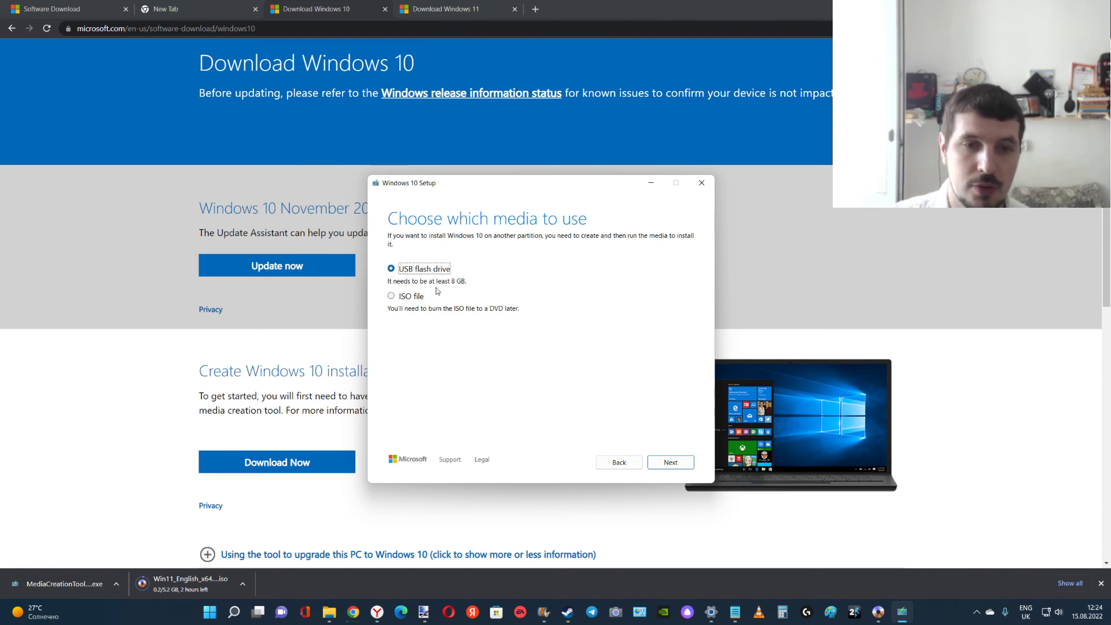
Select the O: removable drive and start downloading Windows 10 to it
left_click(671, 463)
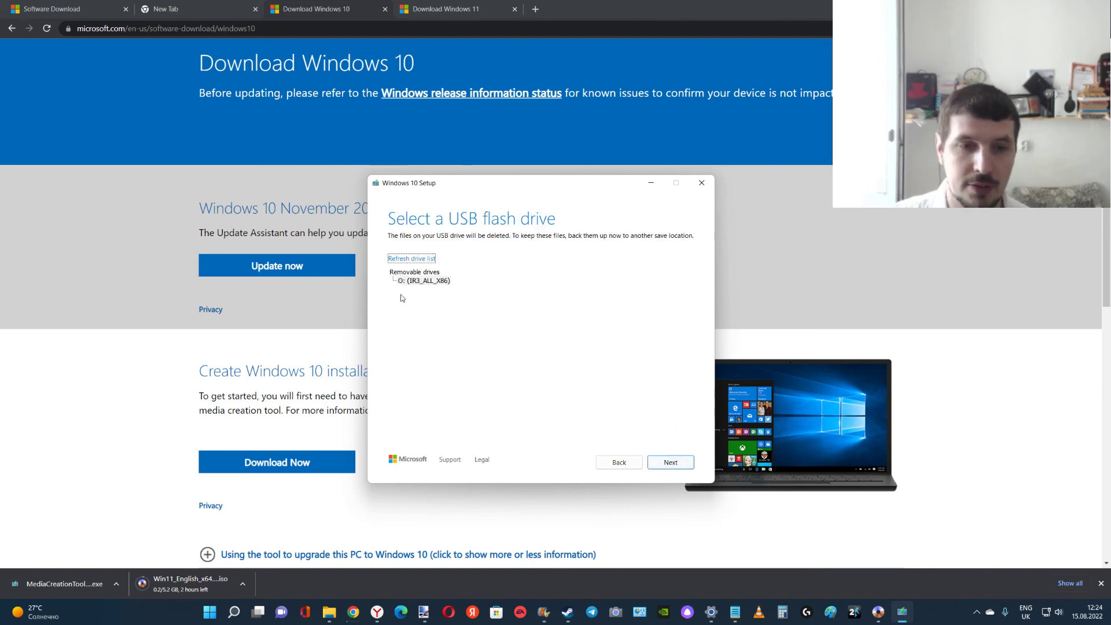
left_click(422, 280)
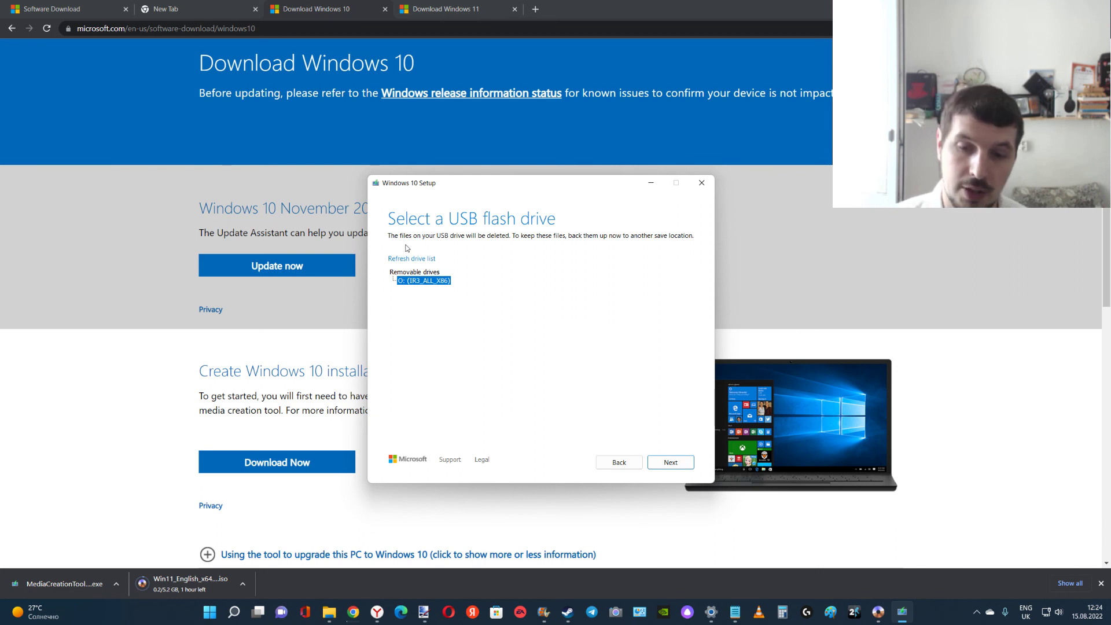
left_click(669, 463)
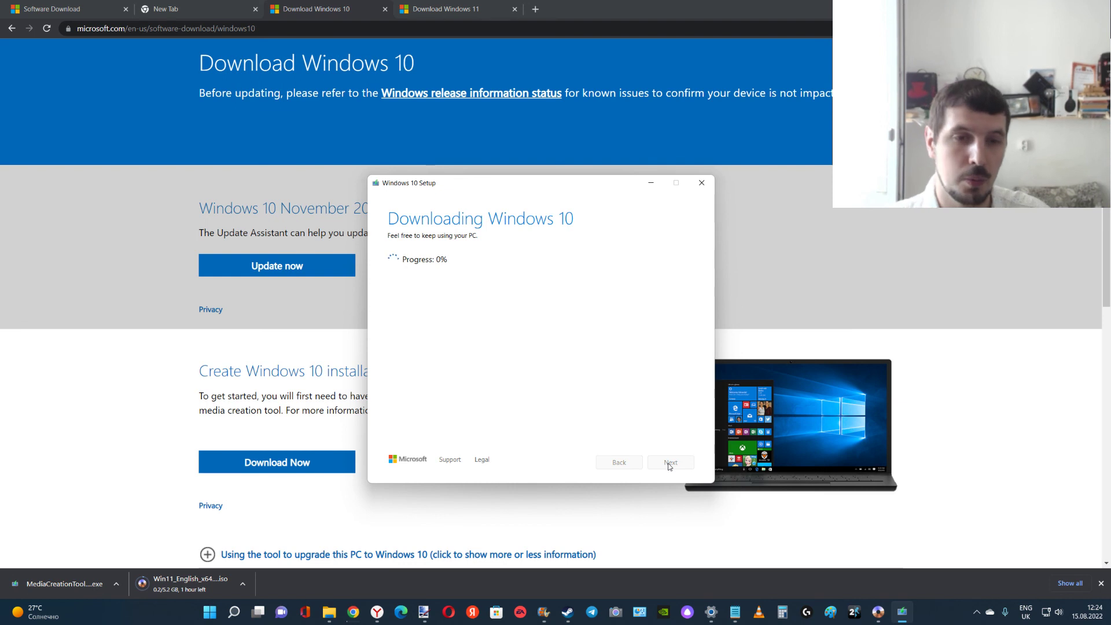